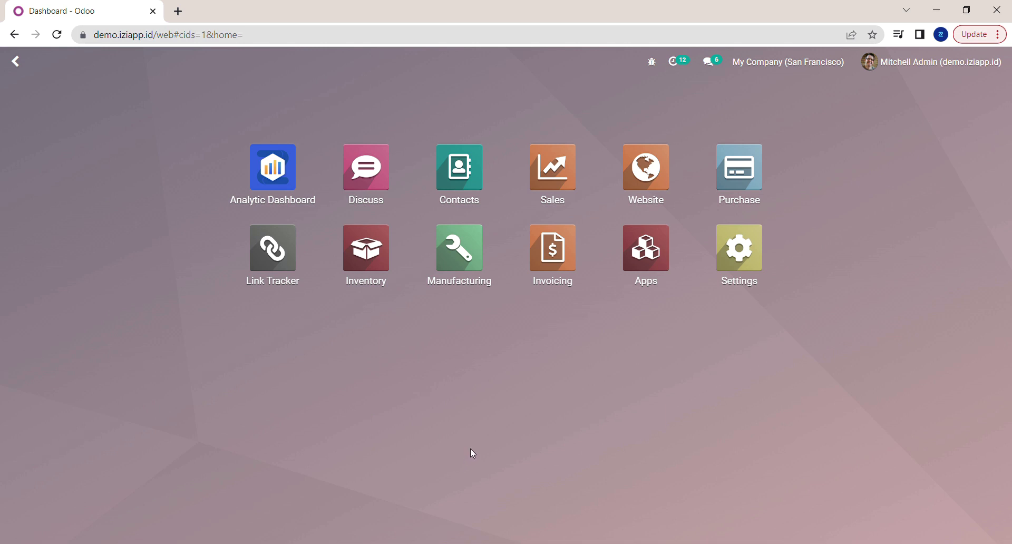
# - Open the Analytic Dashboard and start creating a new analysis for Test Dashboard
pyautogui.click(269, 193)
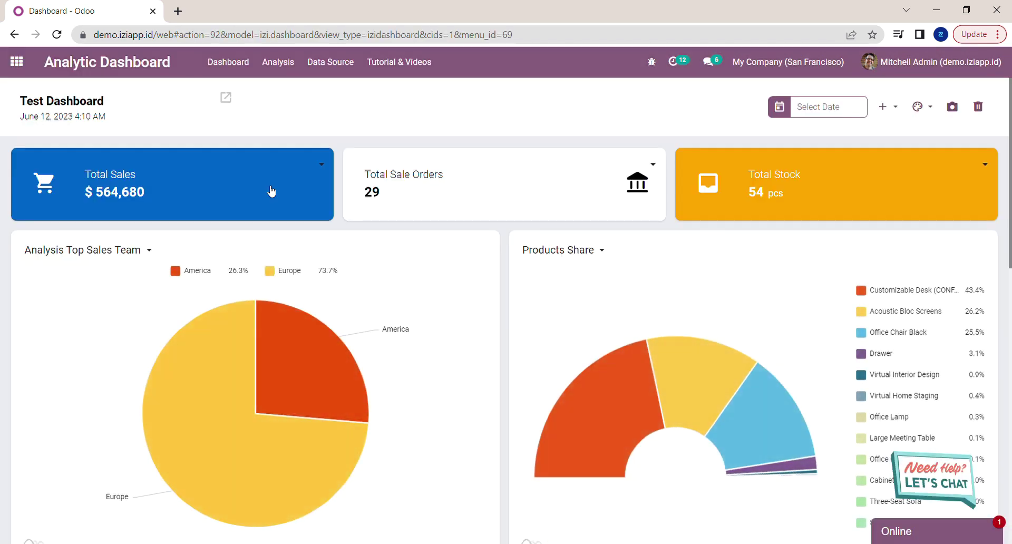
pyautogui.click(886, 107)
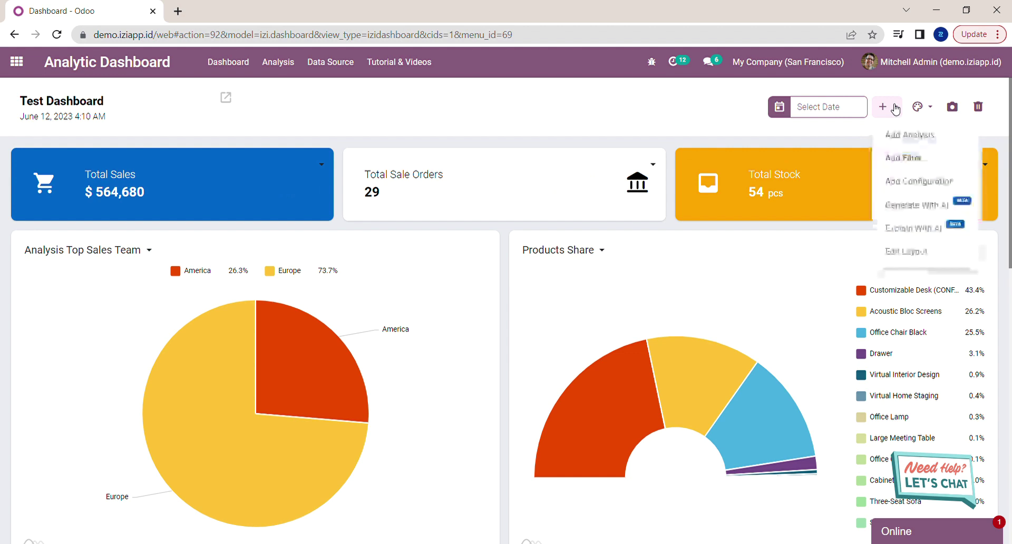
pyautogui.click(895, 135)
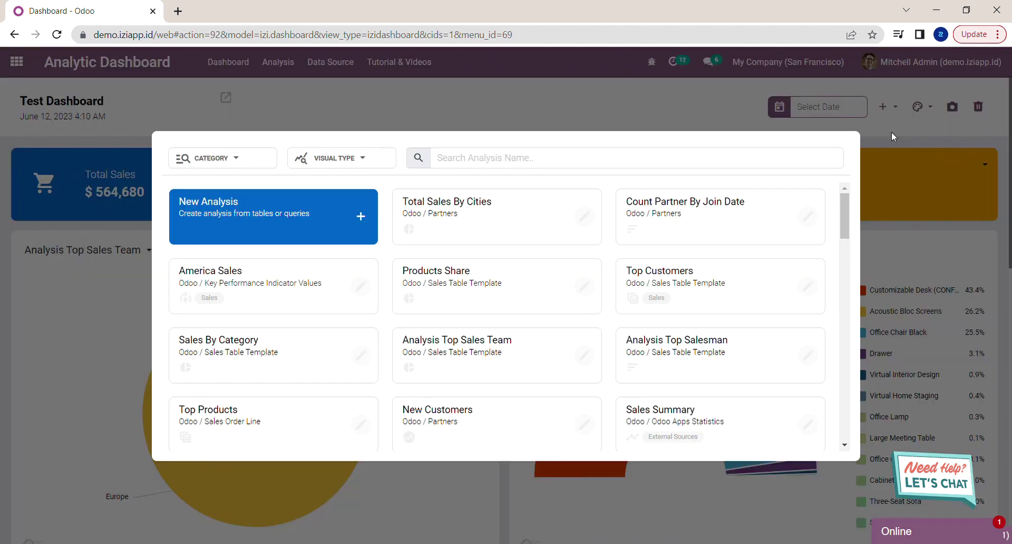
pyautogui.scroll(-5, 835, 216)
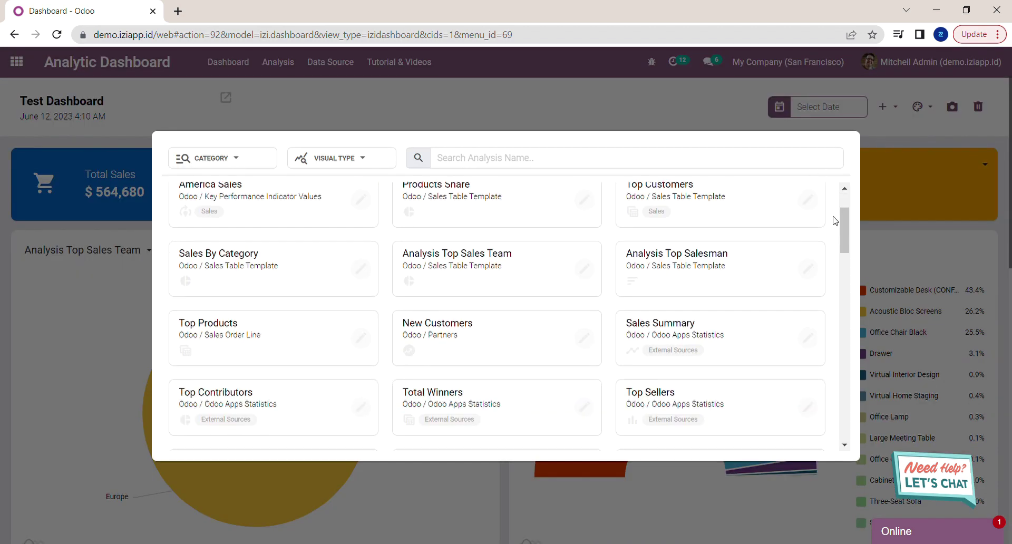
pyautogui.scroll(5, 835, 219)
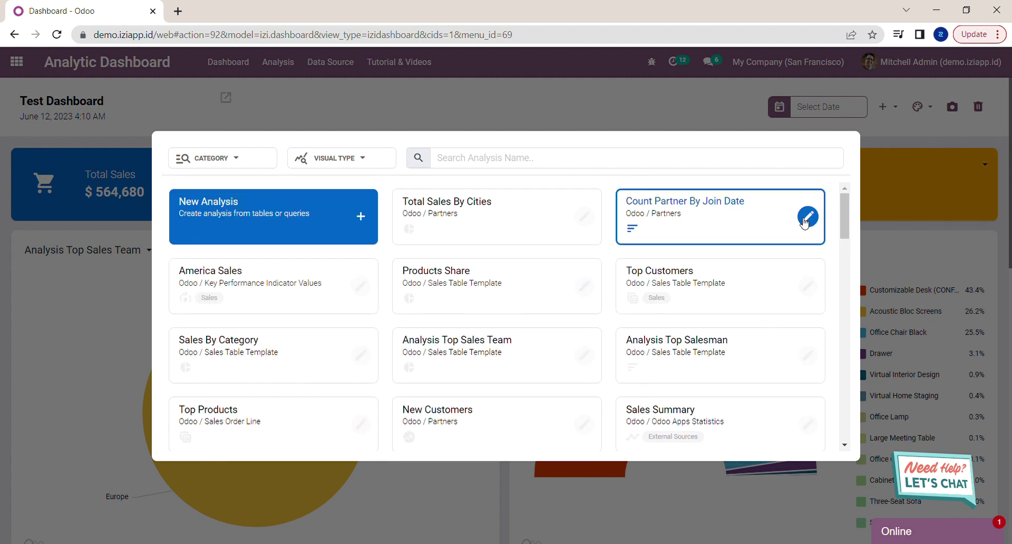
pyautogui.click(318, 215)
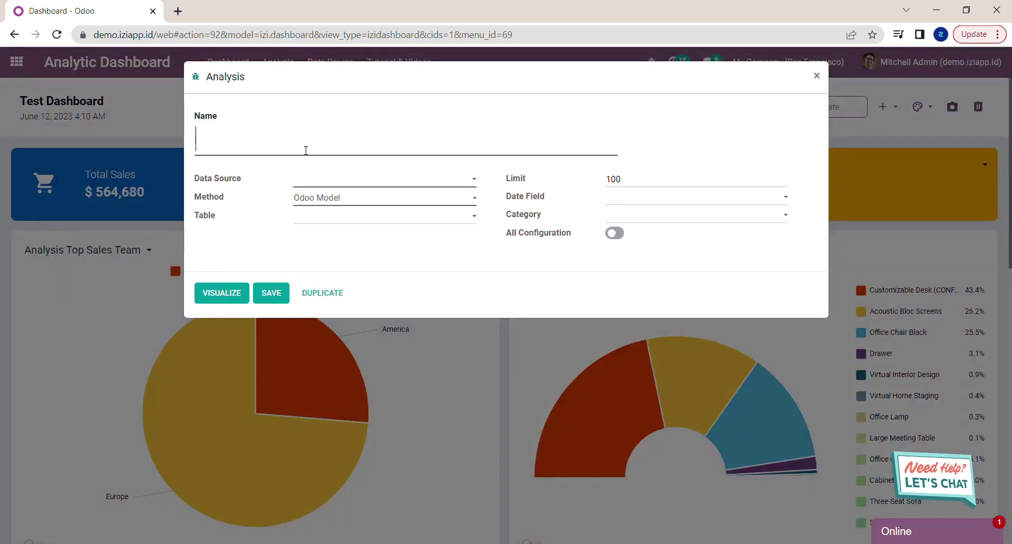
# - Name the analysis "Product Analysis" and set its data source to Odoo
pyautogui.write('Produc')
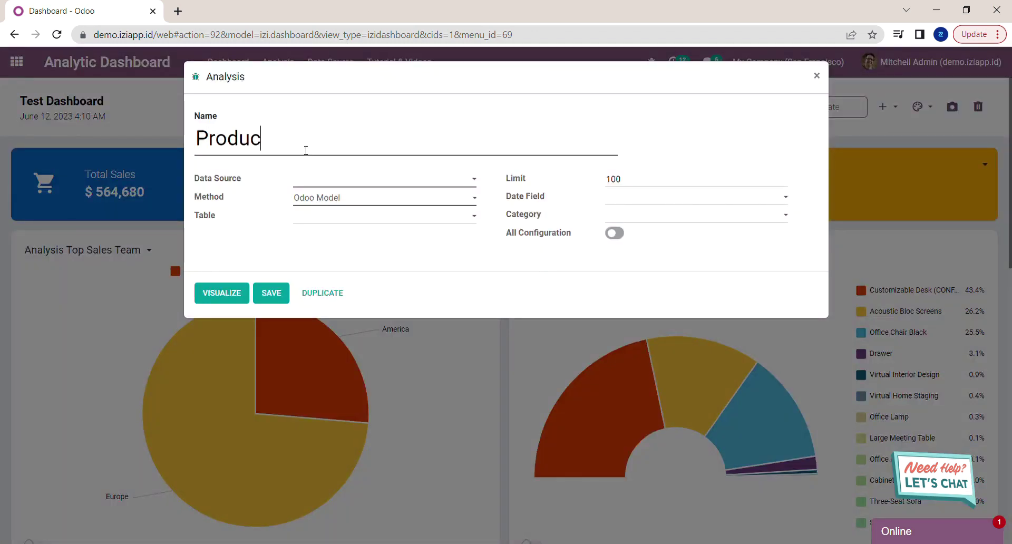
pyautogui.write('t Analysis')
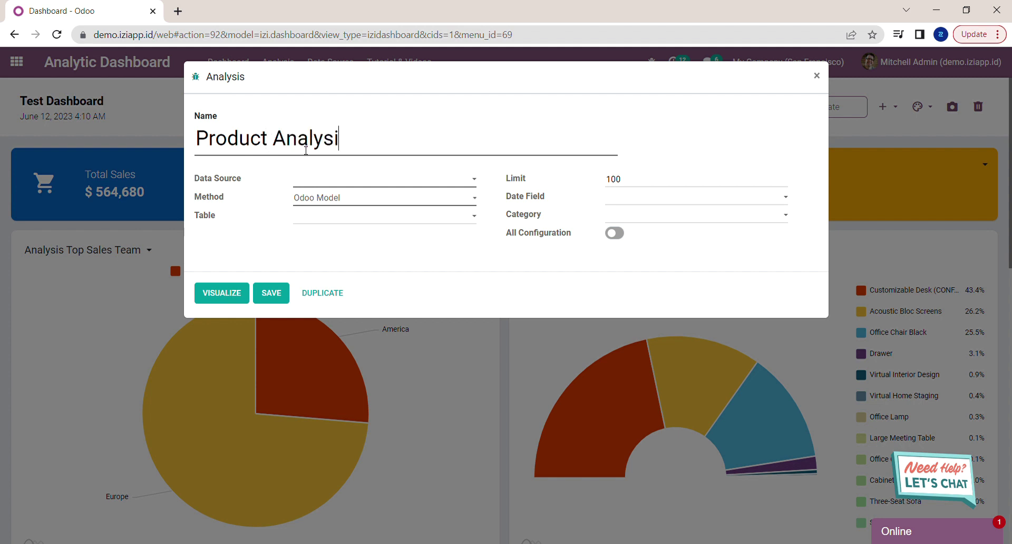
pyautogui.click(329, 181)
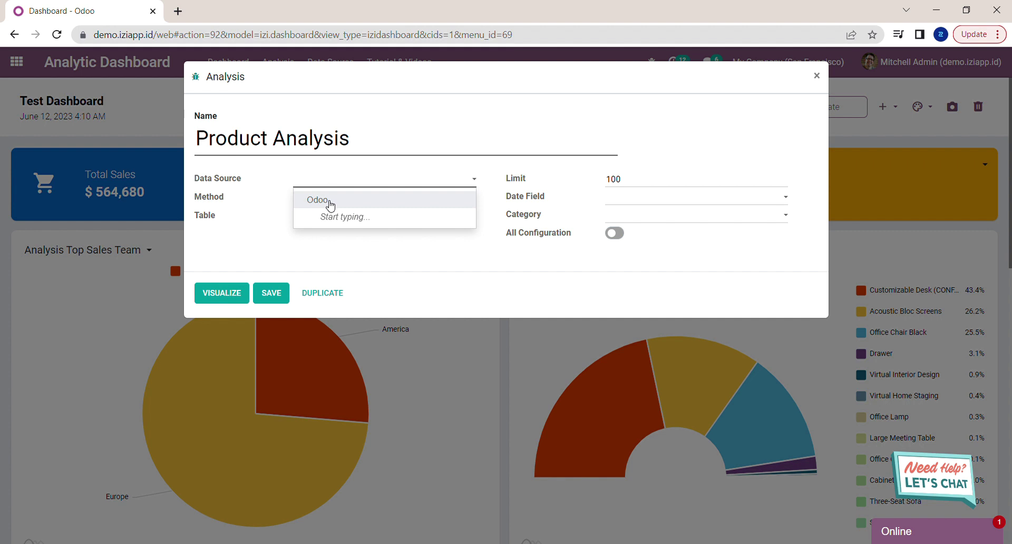
pyautogui.click(330, 200)
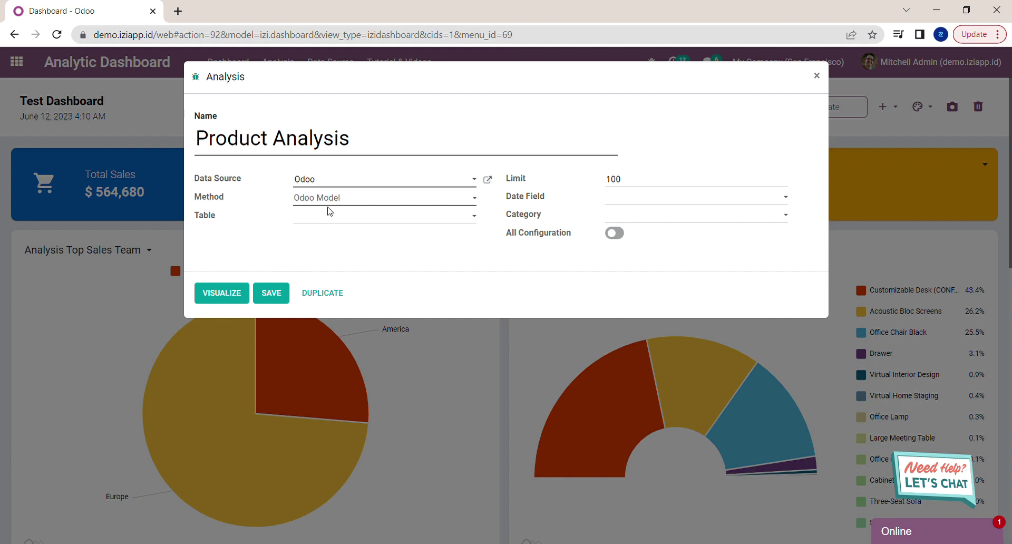
# - Set the analysis table to Product Template
pyautogui.click(329, 218)
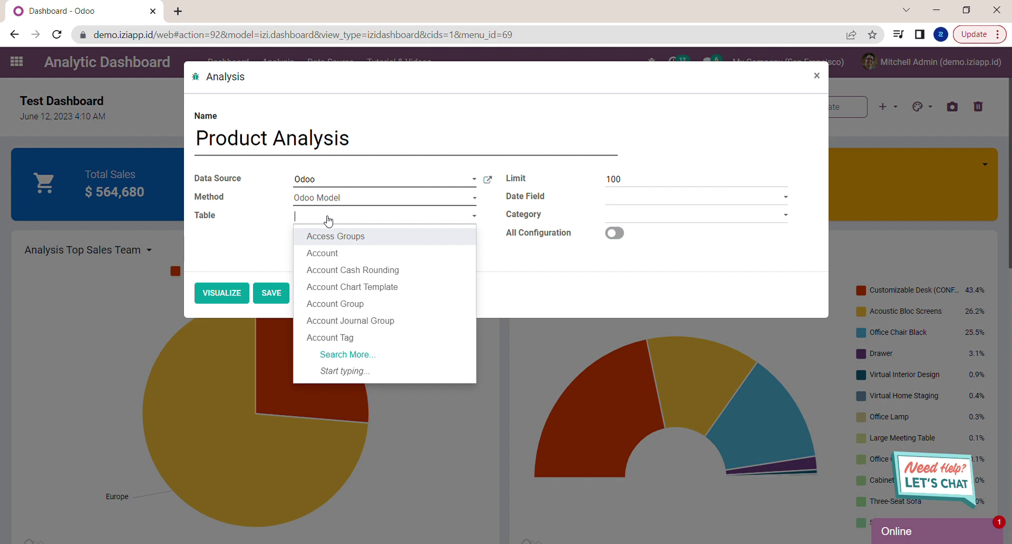
pyautogui.write('produc')
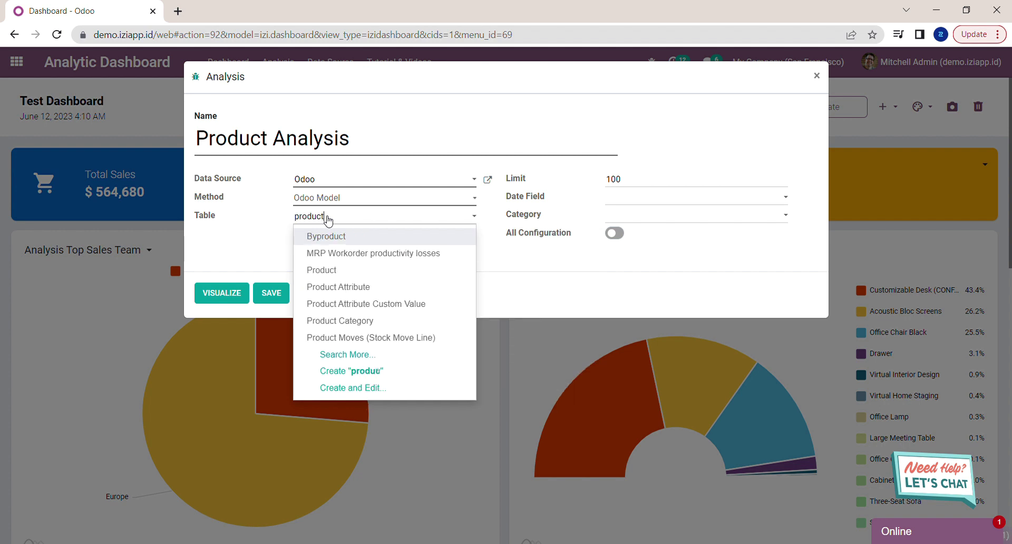
pyautogui.write('te')
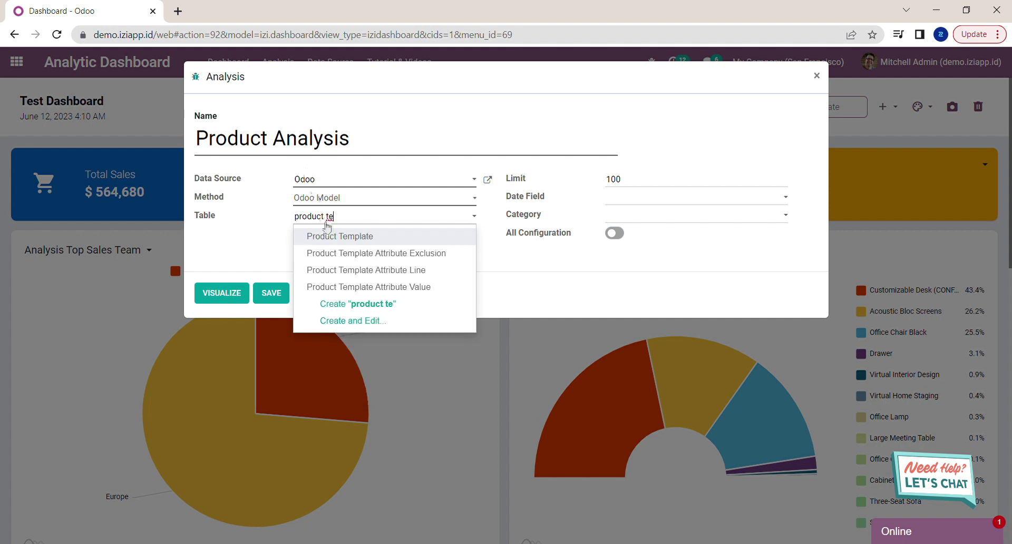
pyautogui.click(332, 237)
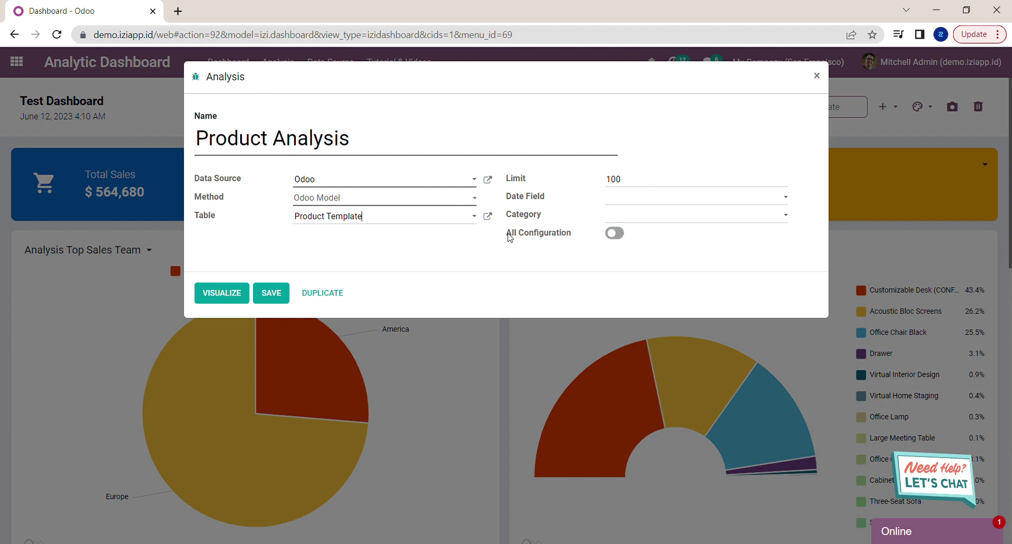
# - Set the date field to Last Updated on and the category to Inventory
pyautogui.click(638, 201)
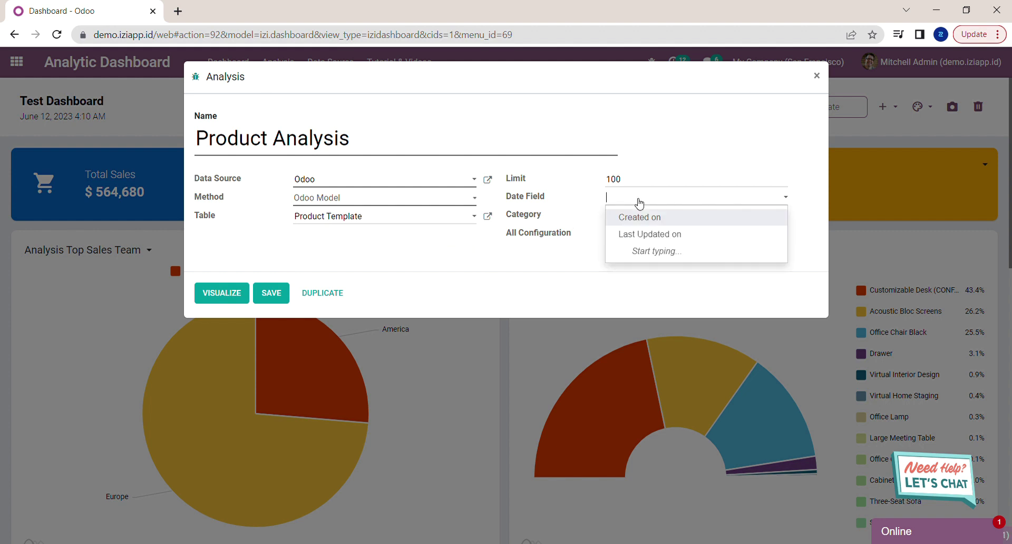
pyautogui.click(646, 237)
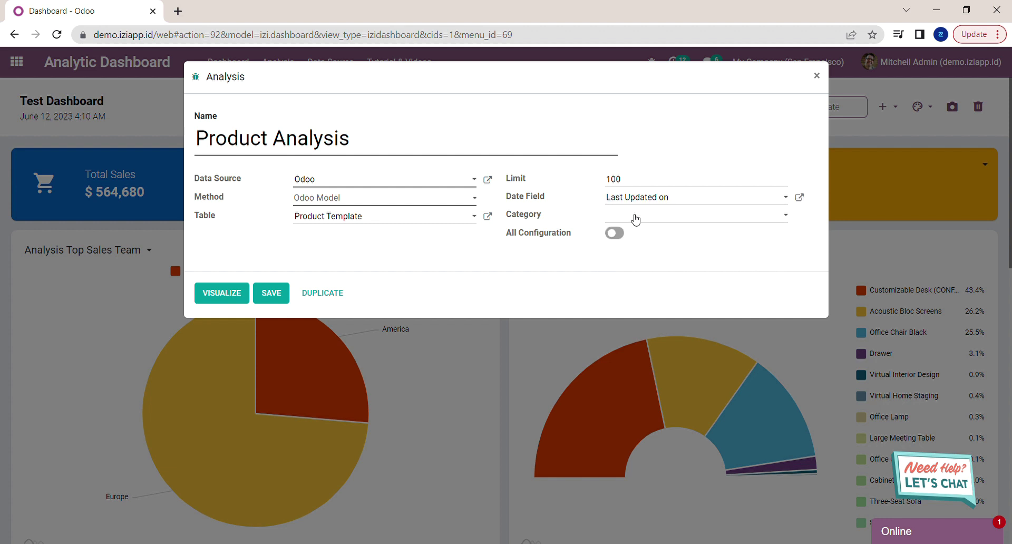
pyautogui.click(634, 217)
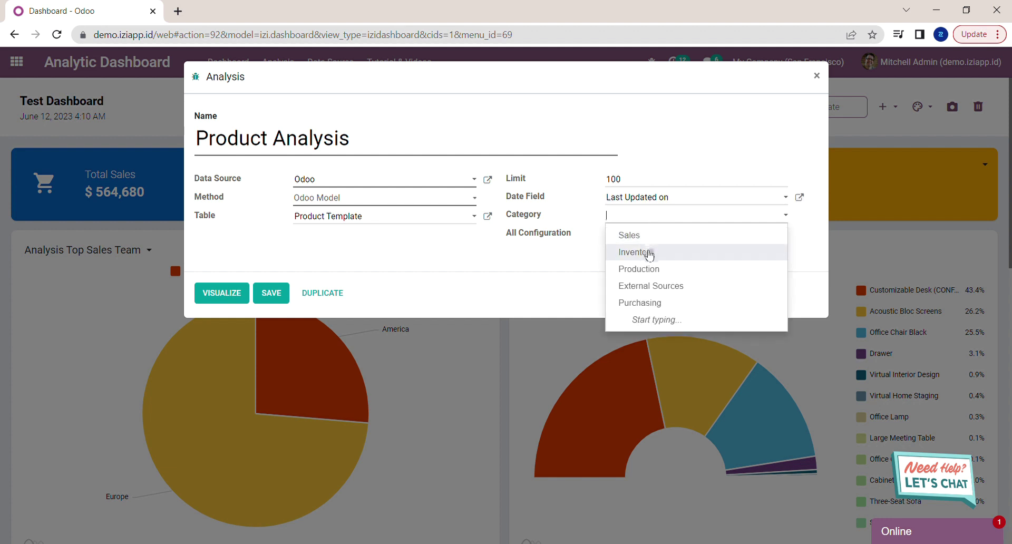
pyautogui.click(649, 260)
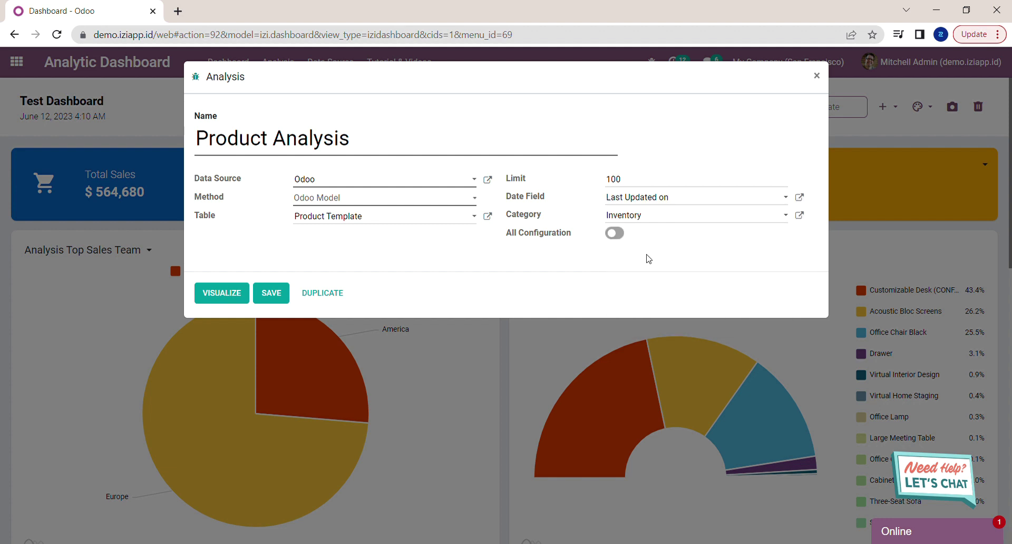
# - Enable all configuration to add a domain filter rule on Product Type, and visualize the analysis
pyautogui.click(614, 234)
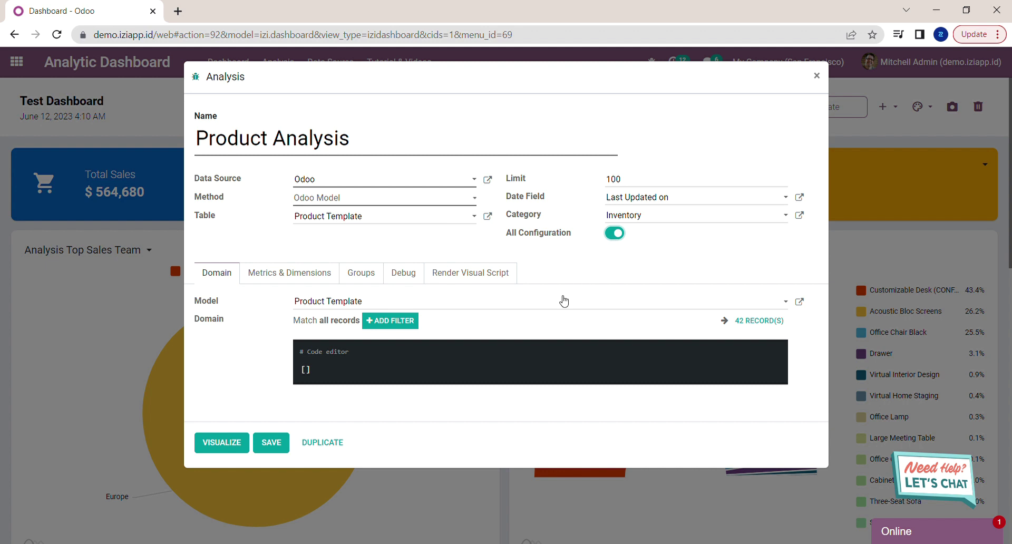
pyautogui.click(404, 328)
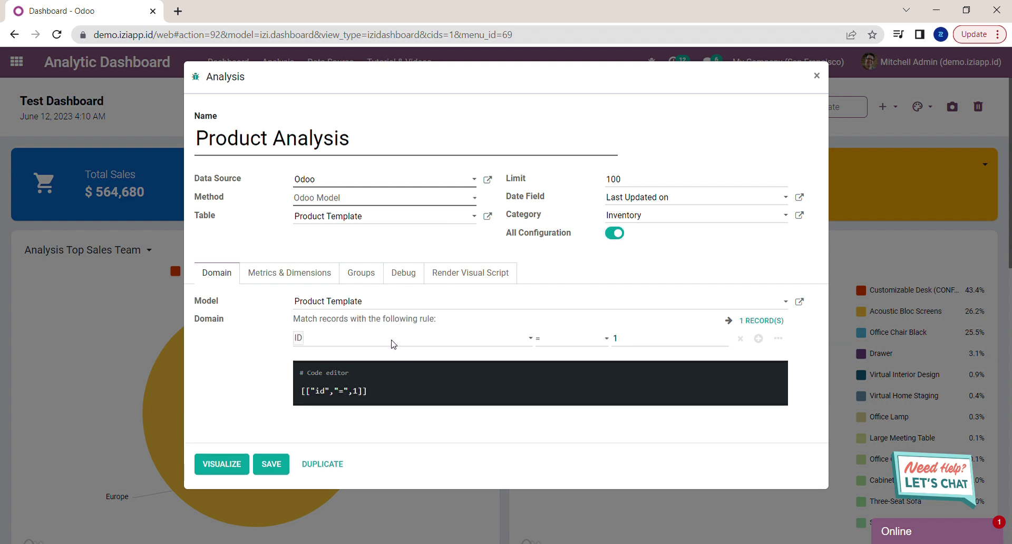
pyautogui.click(392, 343)
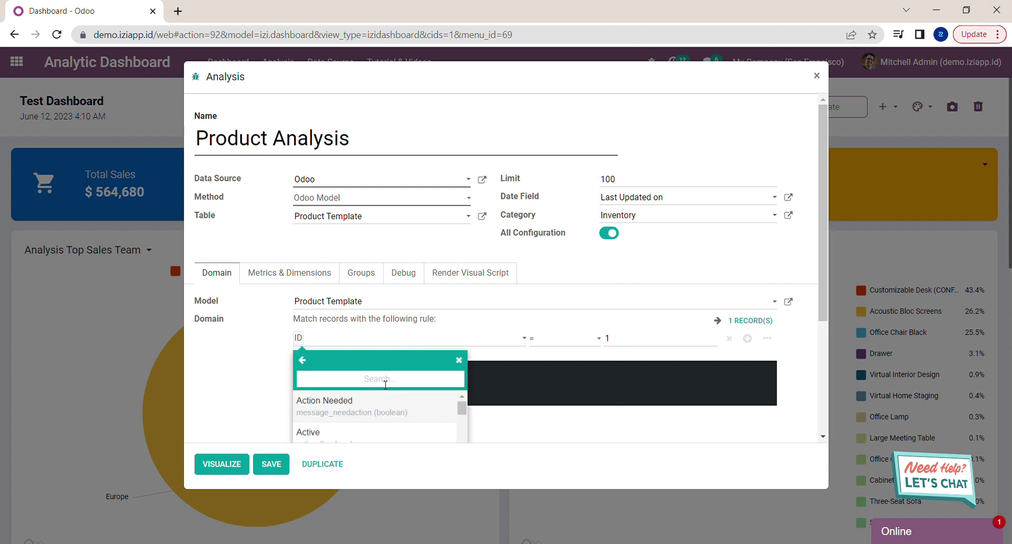
pyautogui.write('product ')
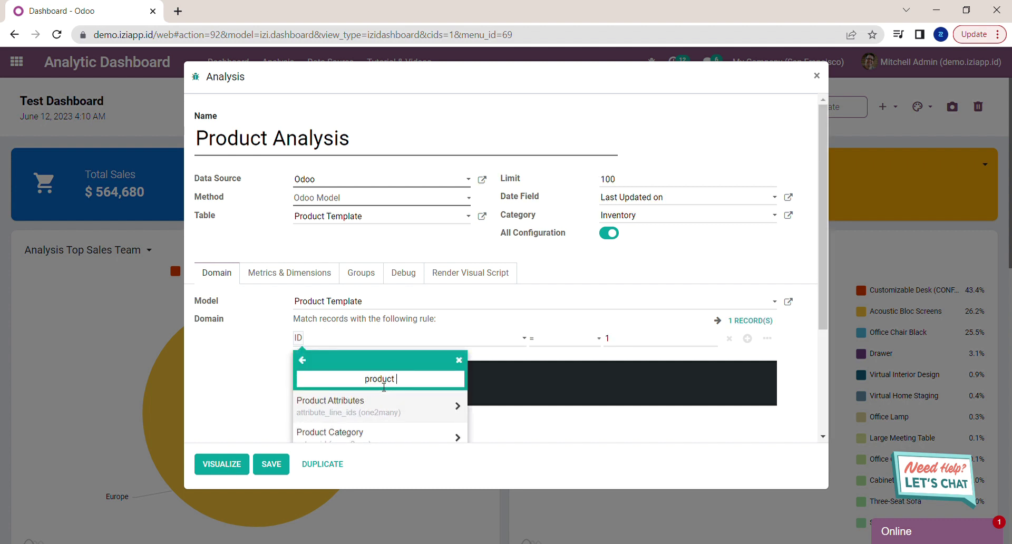
pyautogui.write('tyoe')
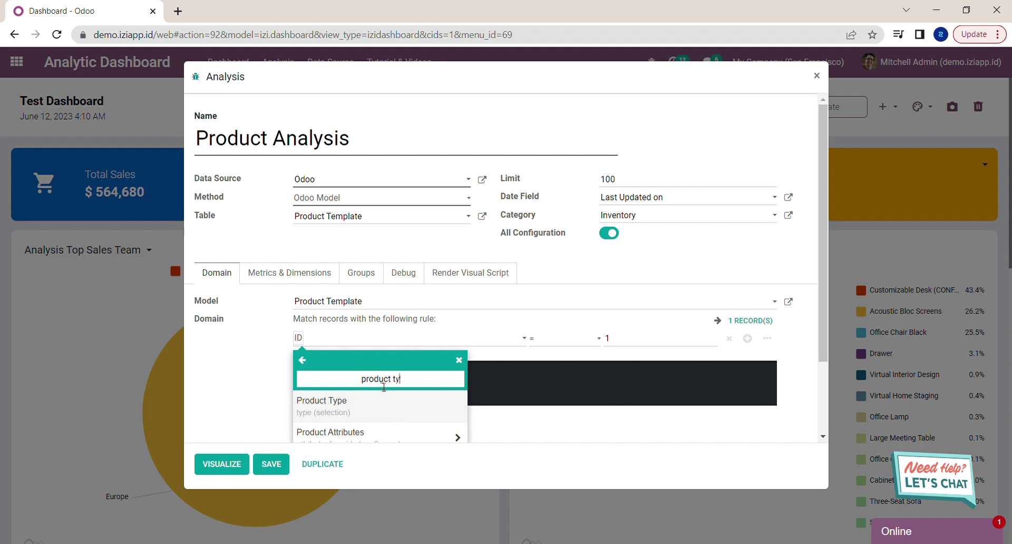
pyautogui.press('BackSpace')
pyautogui.press('BackSpace')
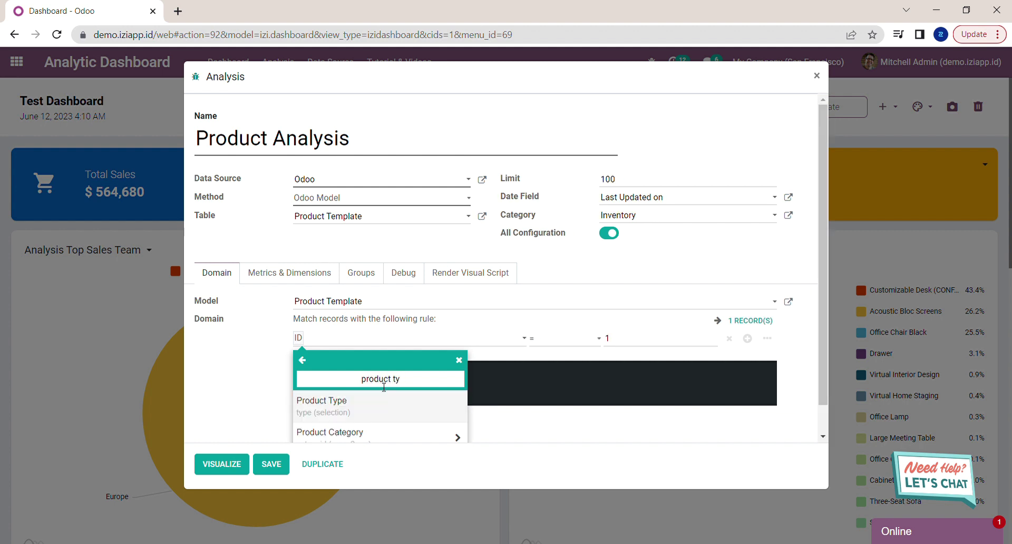
pyautogui.write('pe')
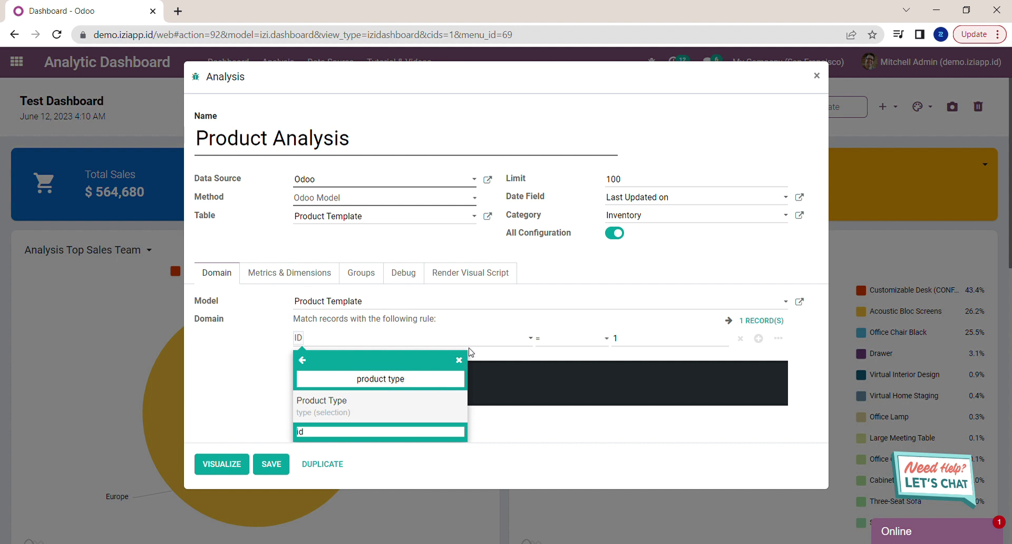
pyautogui.click(419, 417)
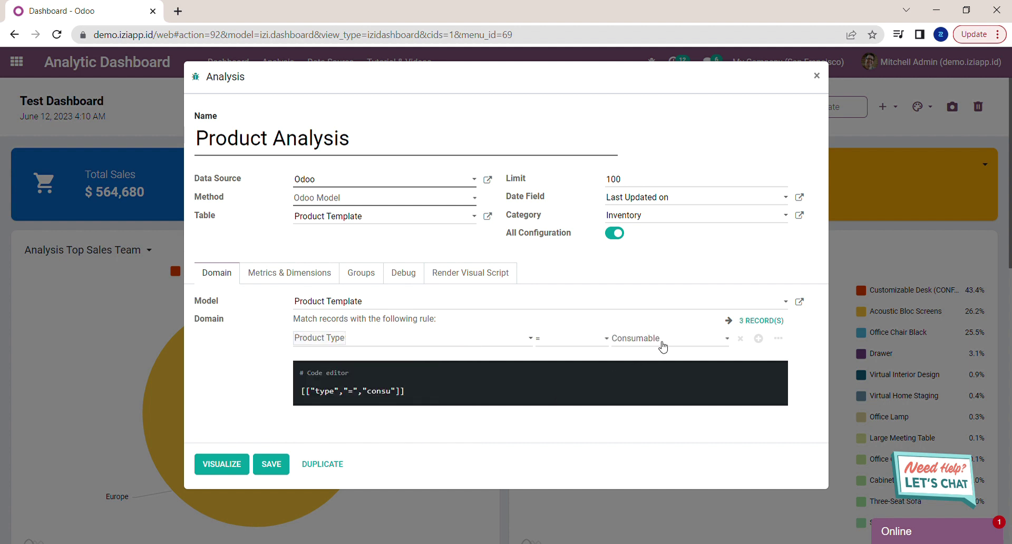
pyautogui.click(657, 372)
pyautogui.click(239, 466)
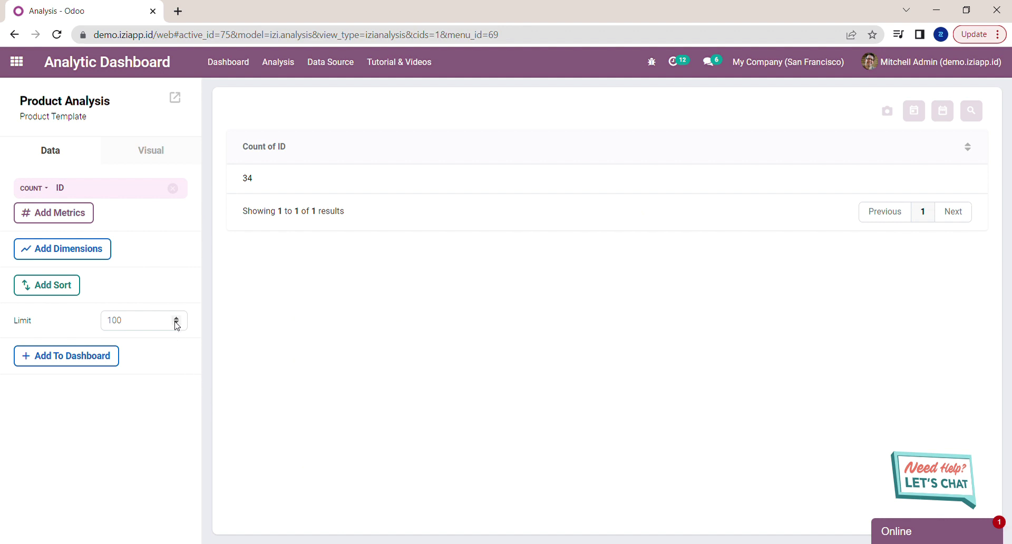
# - Replace the ID count metric with Sales Price, aggregated as Avg
pyautogui.click(92, 219)
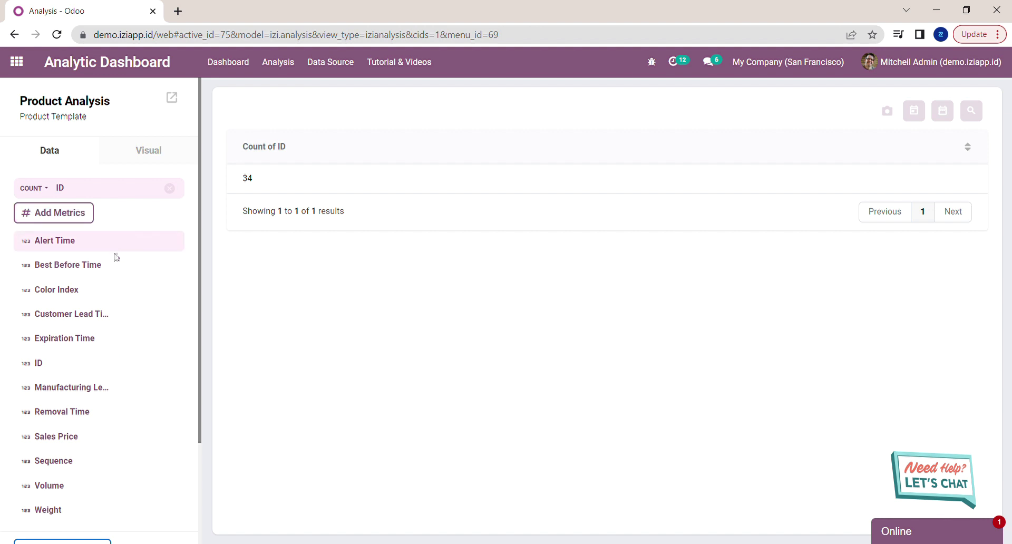
pyautogui.scroll(-1, 131, 299)
pyautogui.scroll(-2, 131, 298)
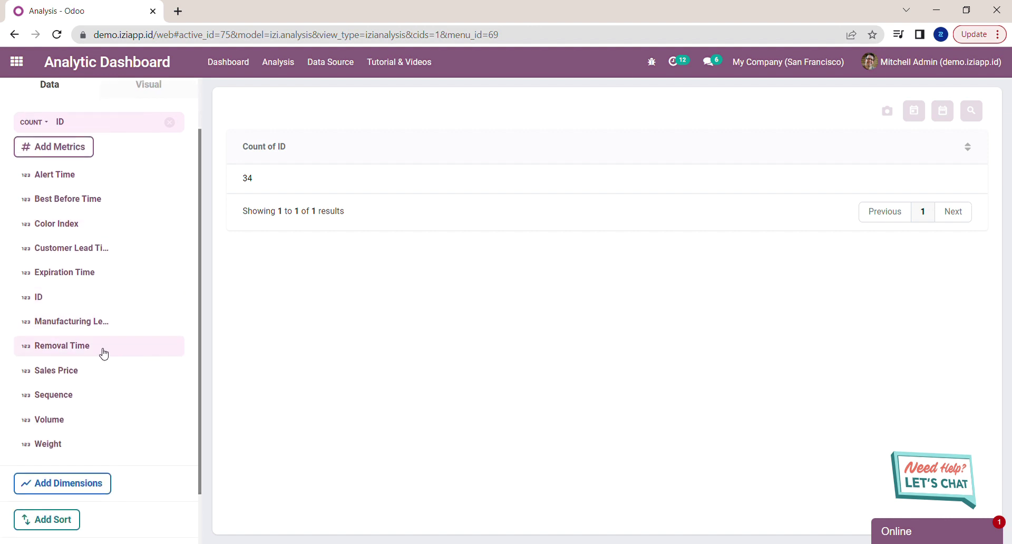
pyautogui.click(87, 371)
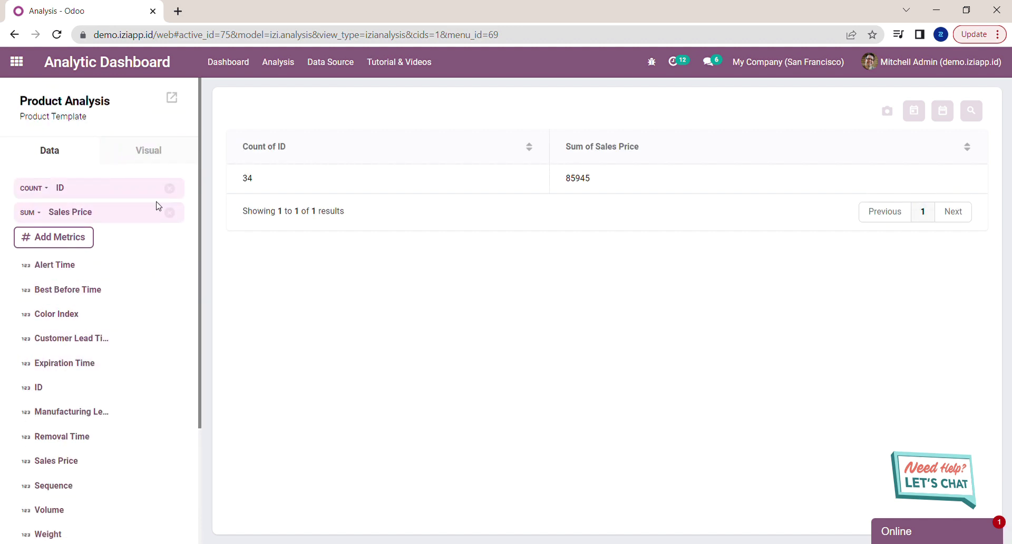
pyautogui.click(170, 188)
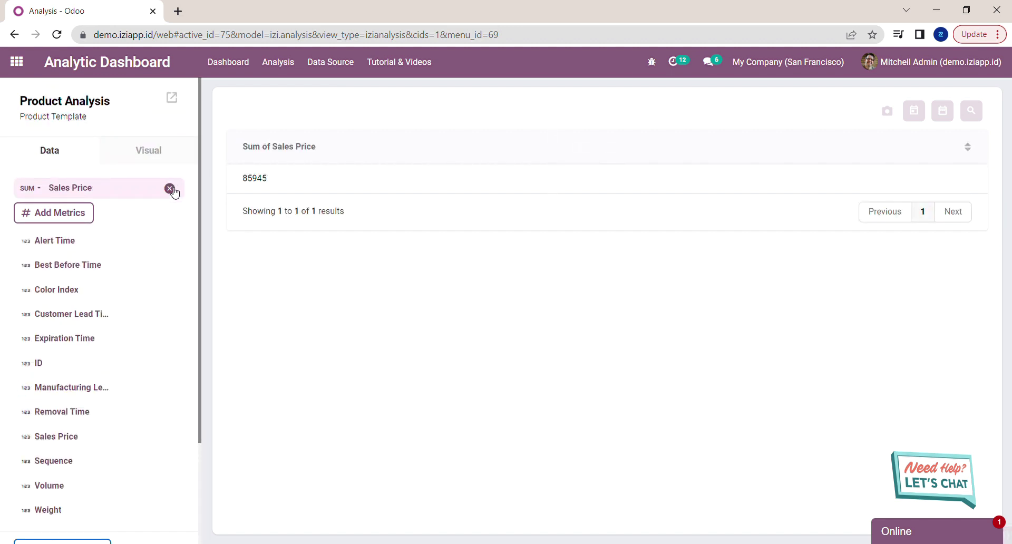
pyautogui.click(33, 188)
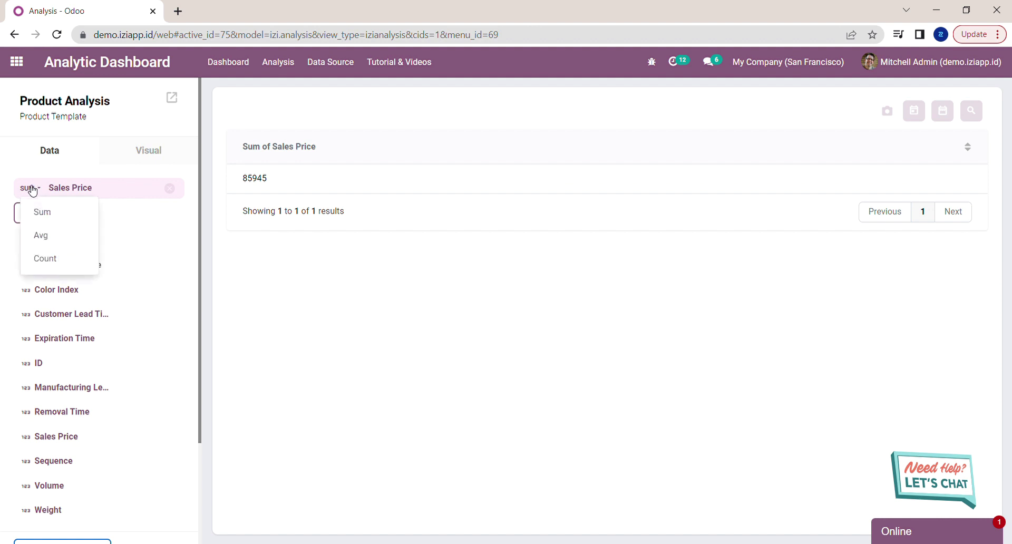
pyautogui.click(41, 238)
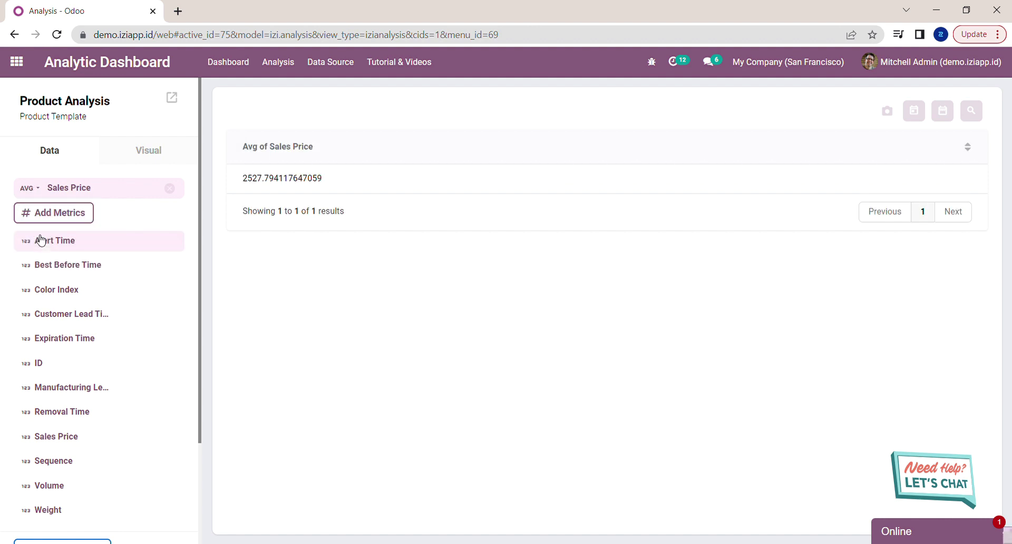
# - Add Name as the dimension of the product analysis
pyautogui.scroll(-3, 148, 283)
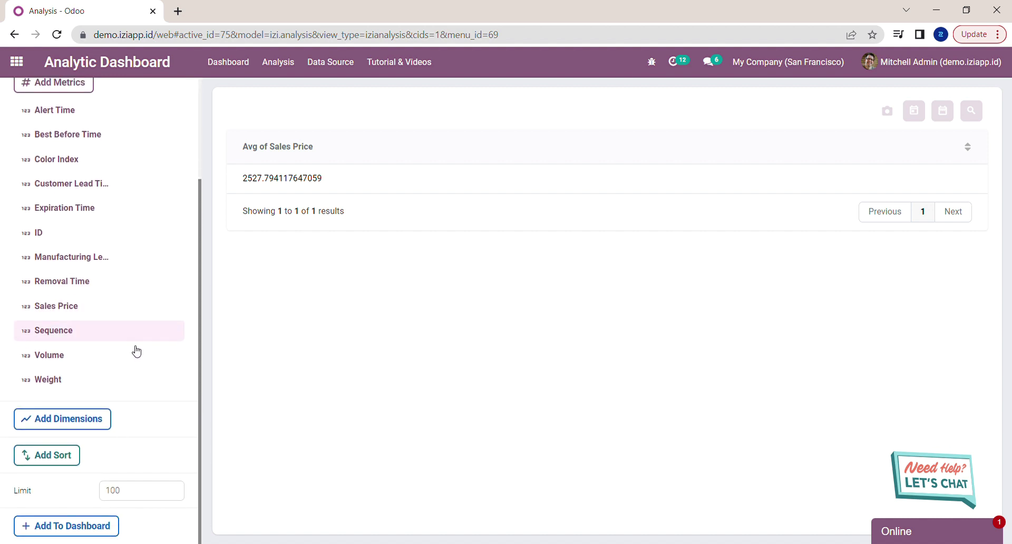
pyautogui.click(101, 419)
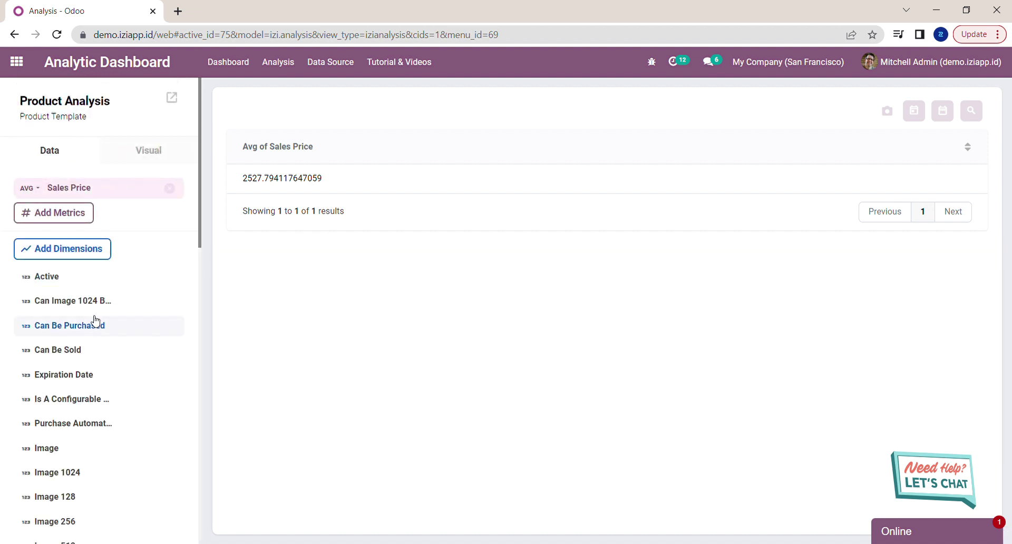
pyautogui.scroll(-1, 98, 312)
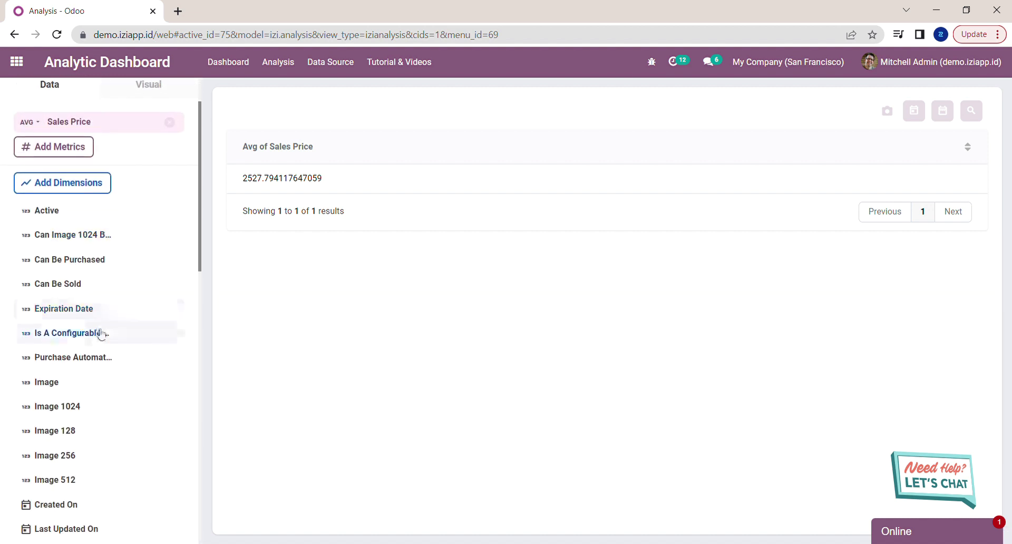
pyautogui.scroll(-5, 98, 383)
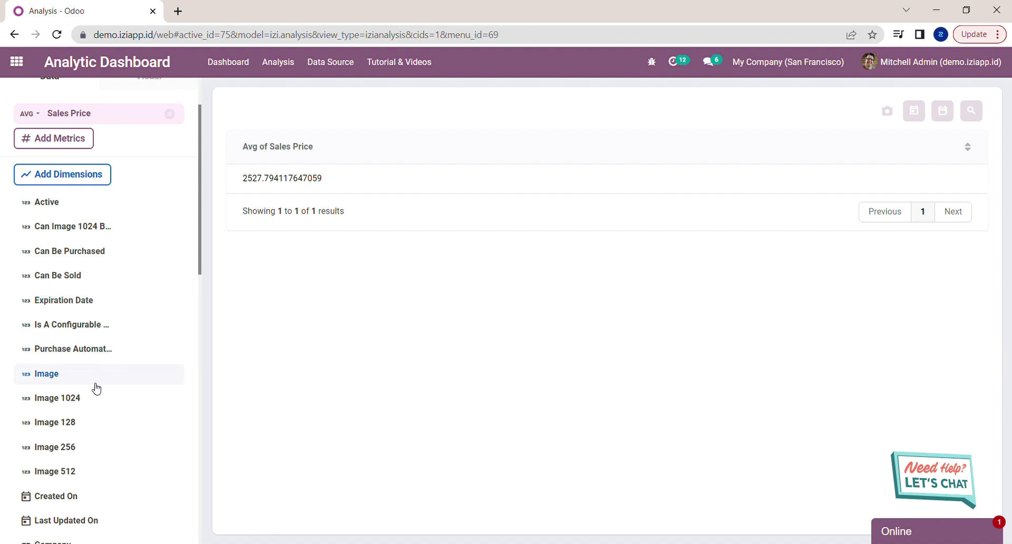
pyautogui.scroll(-8, 96, 388)
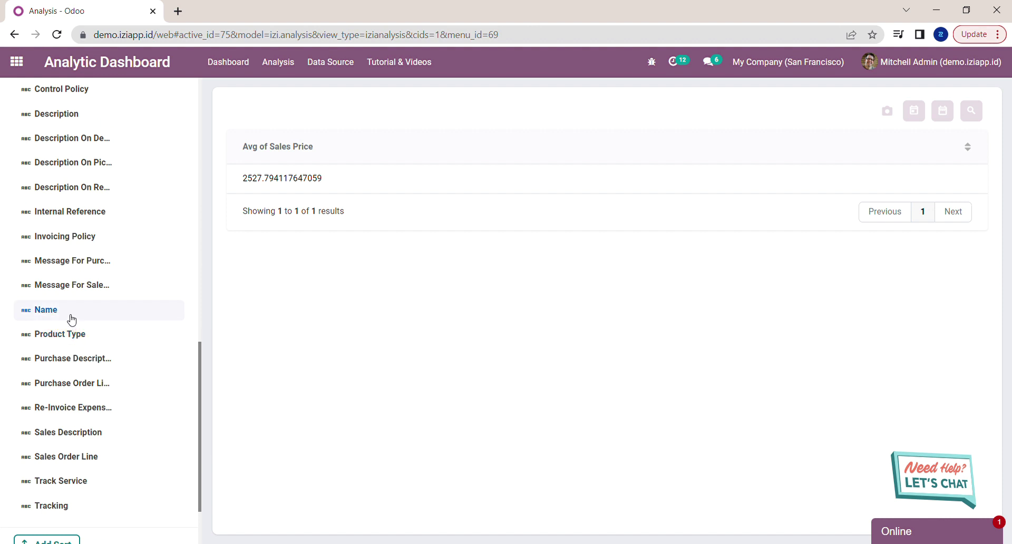
pyautogui.click(70, 316)
# - Sort the analysis by Sales Price in descending order and set the result limit to 10
pyautogui.scroll(-12, 103, 317)
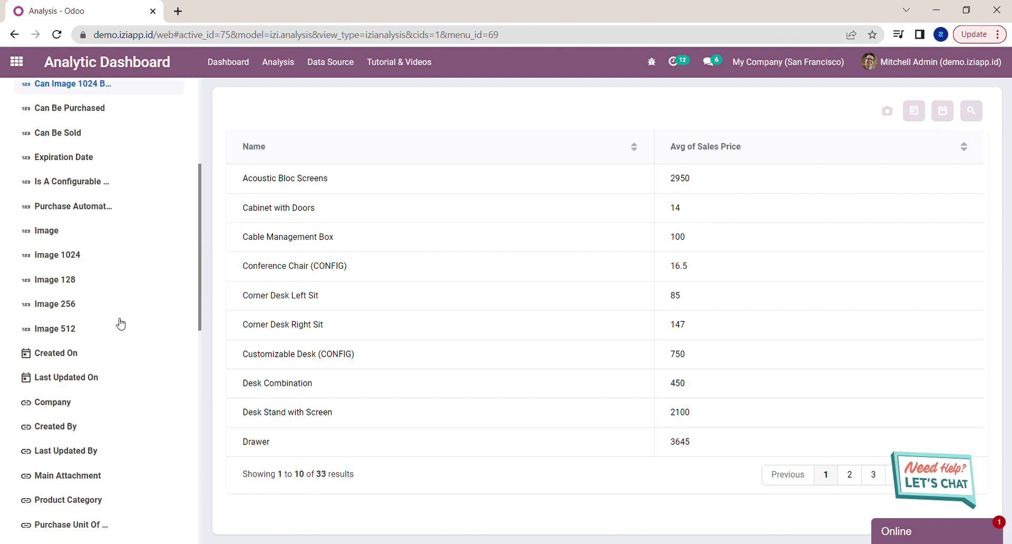
pyautogui.scroll(-7, 121, 323)
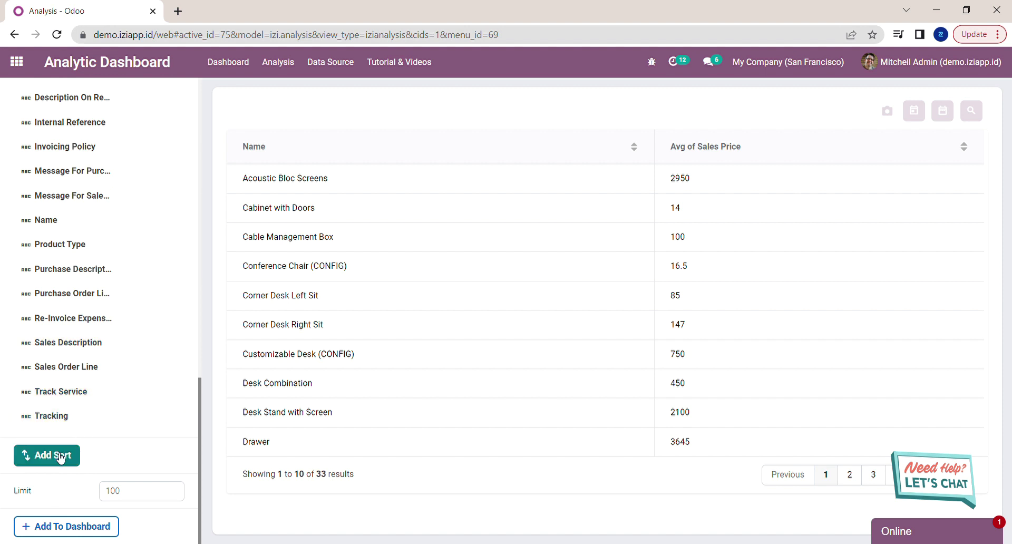
pyautogui.click(61, 456)
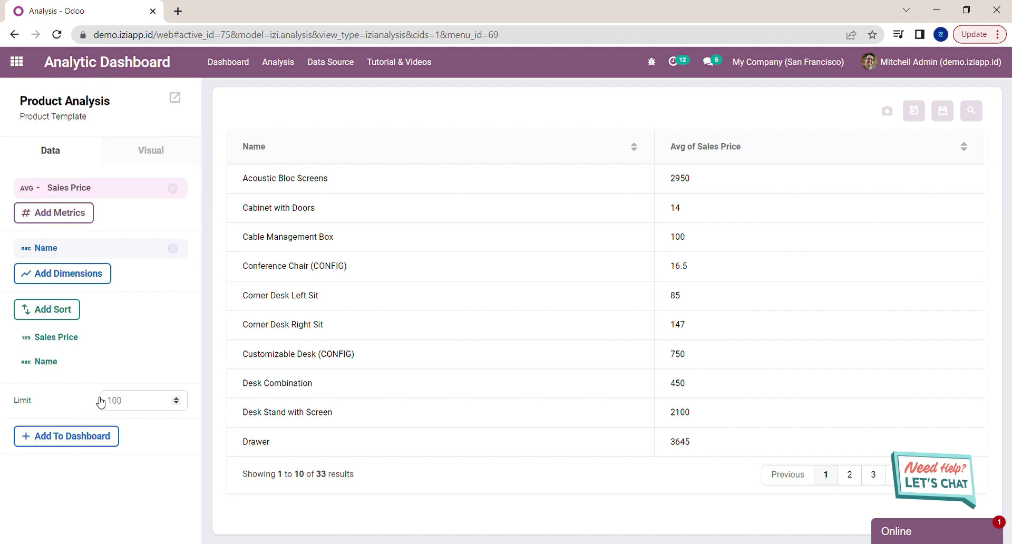
pyautogui.click(77, 340)
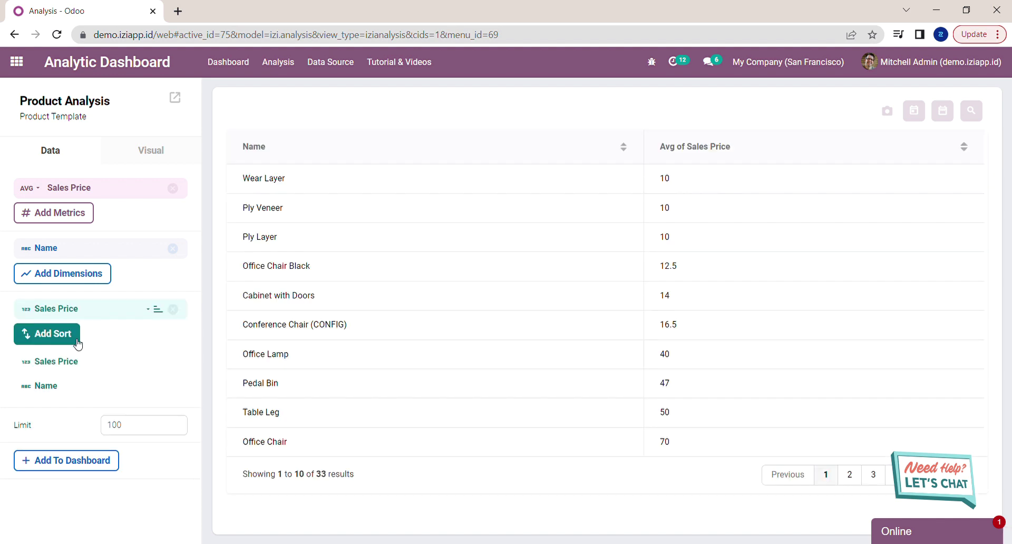
pyautogui.click(158, 319)
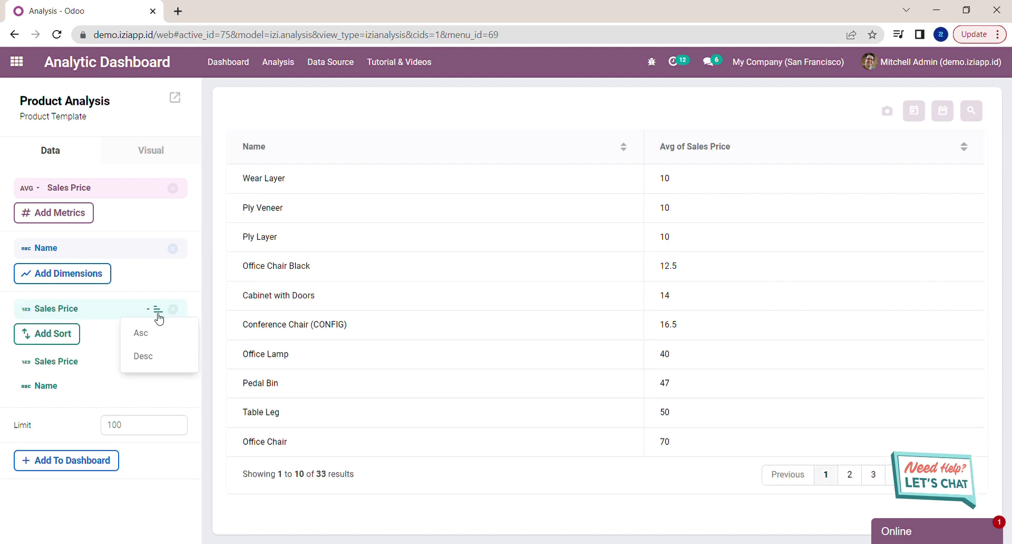
pyautogui.click(140, 363)
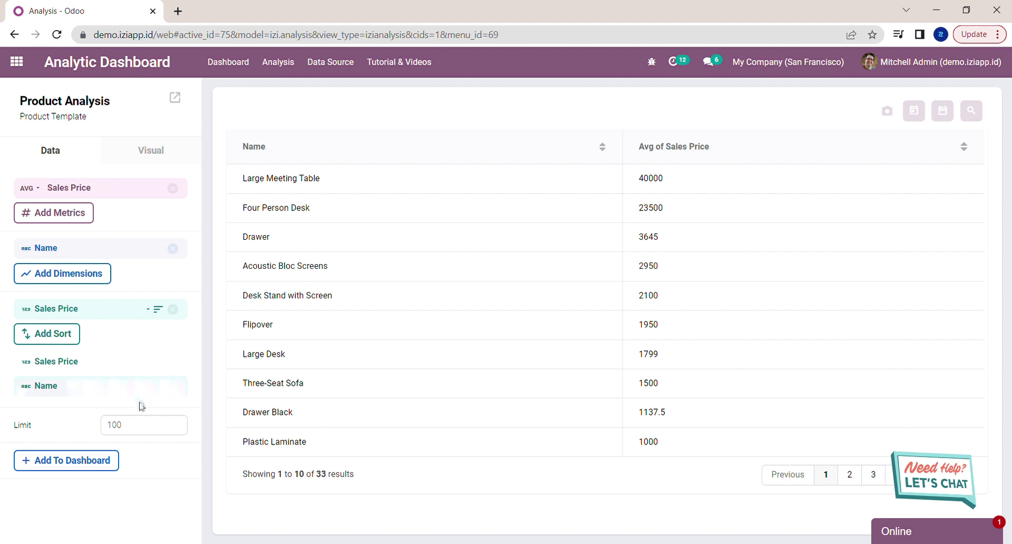
pyautogui.moveTo(148, 431); pyautogui.dragTo(112, 438)
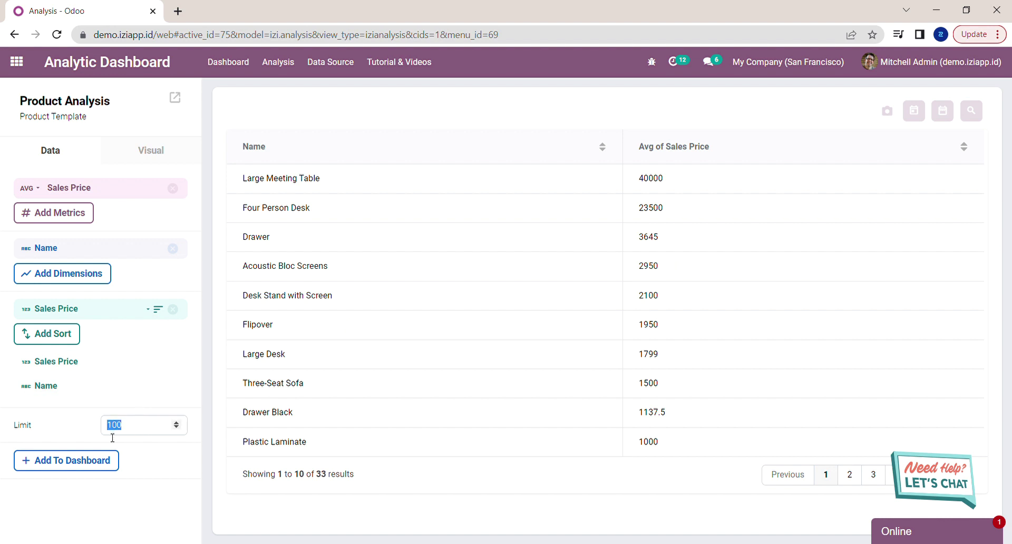
pyautogui.write('1')
# - Try the Bar and Row visuals for the analysis, and settle on the Pie visual
pyautogui.click(141, 155)
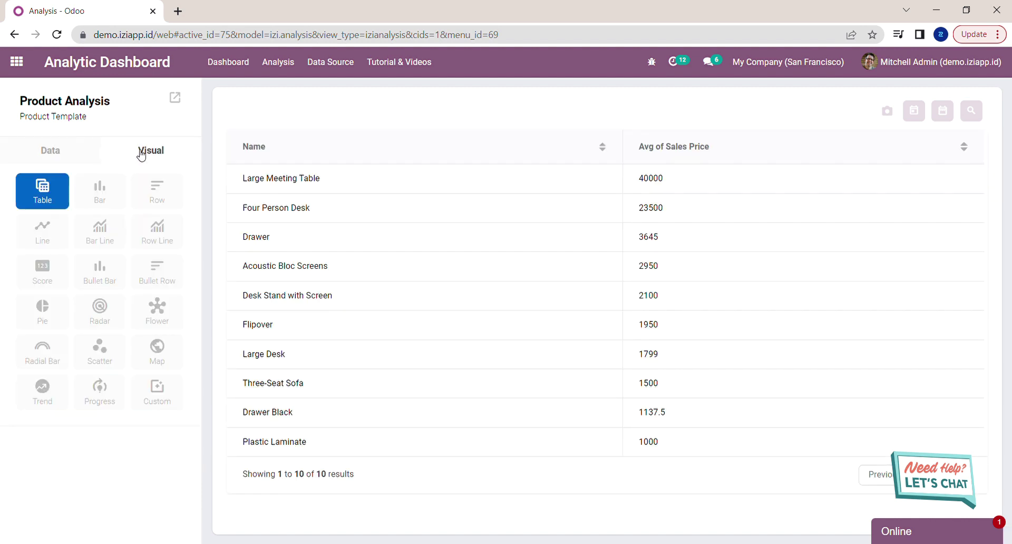
pyautogui.click(118, 189)
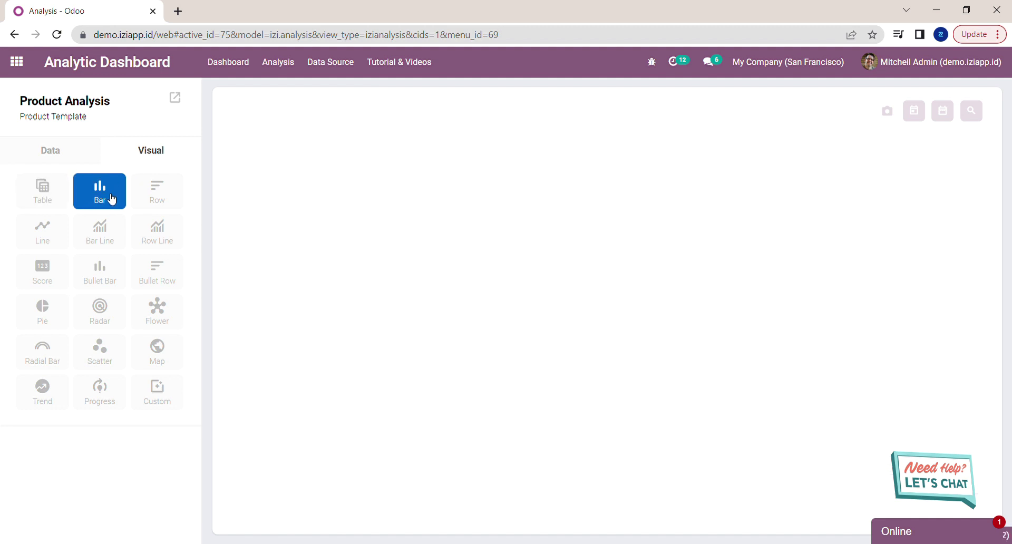
pyautogui.click(157, 196)
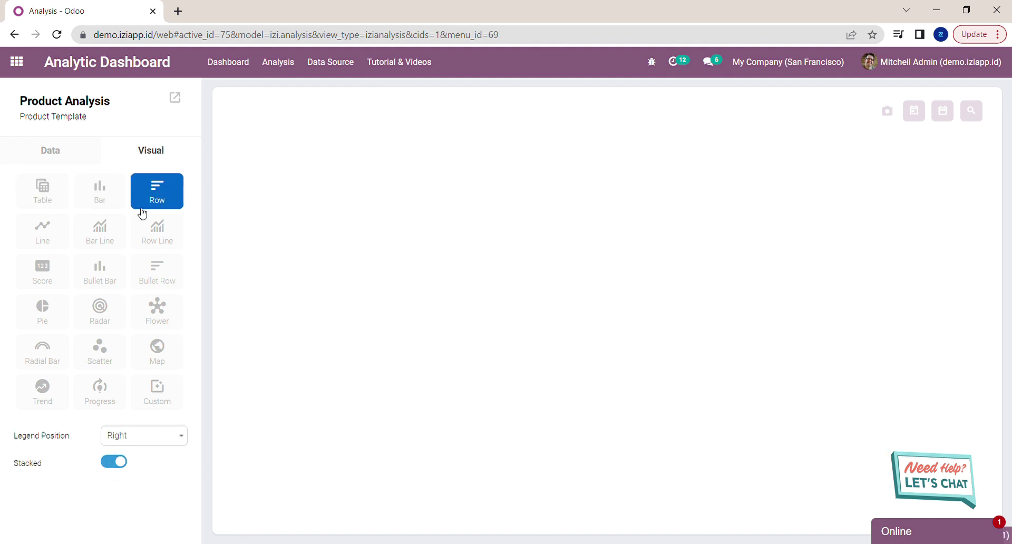
pyautogui.click(54, 315)
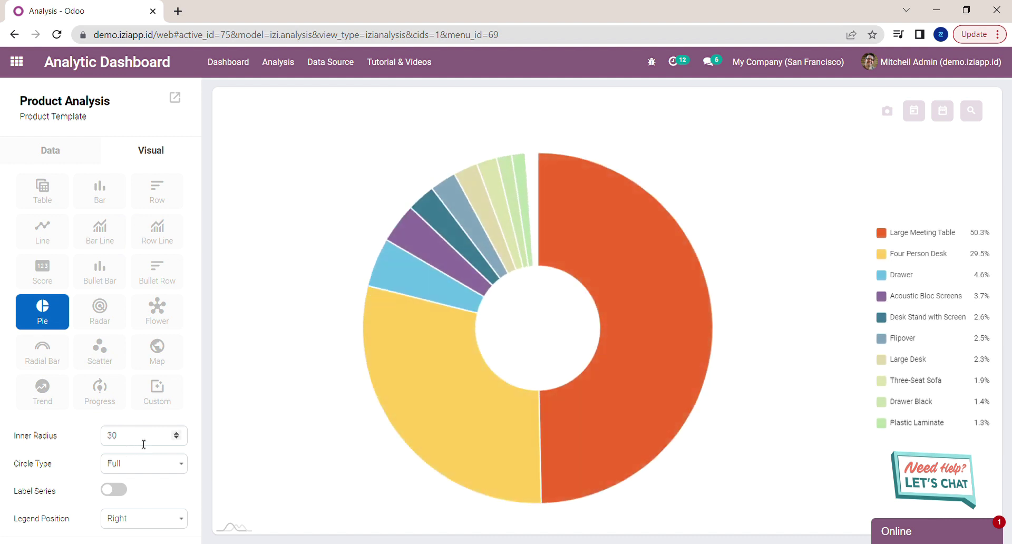
# - Set the pie chart's inner radius to 0 and its circle type to Half
pyautogui.moveTo(132, 438); pyautogui.dragTo(111, 440)
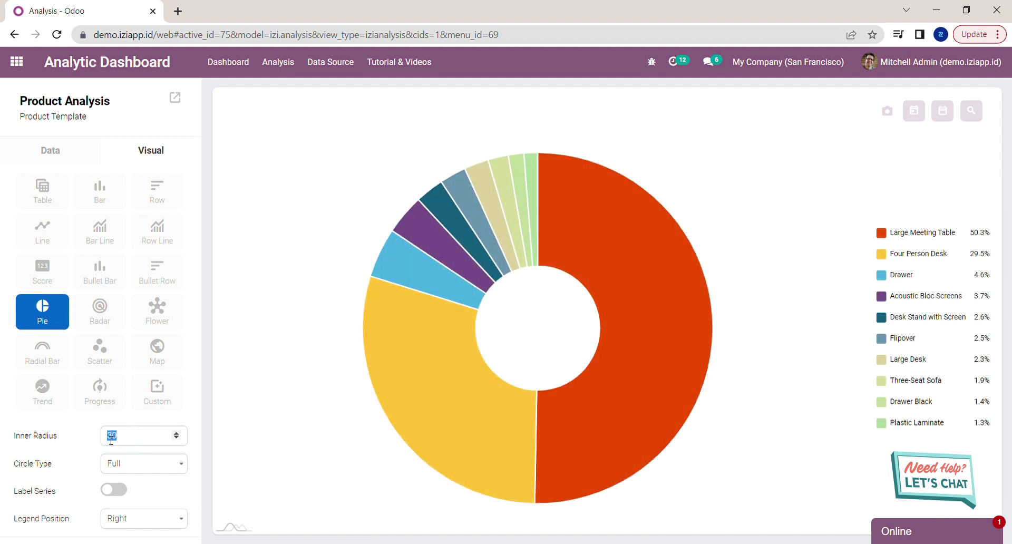
pyautogui.press('BackSpace')
pyautogui.write('0')
pyautogui.click(143, 474)
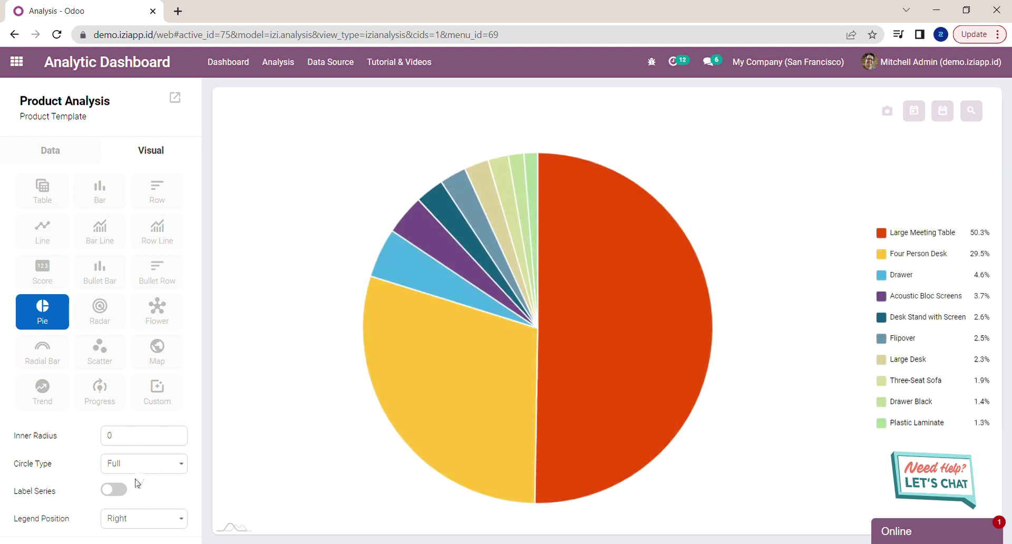
pyautogui.click(136, 481)
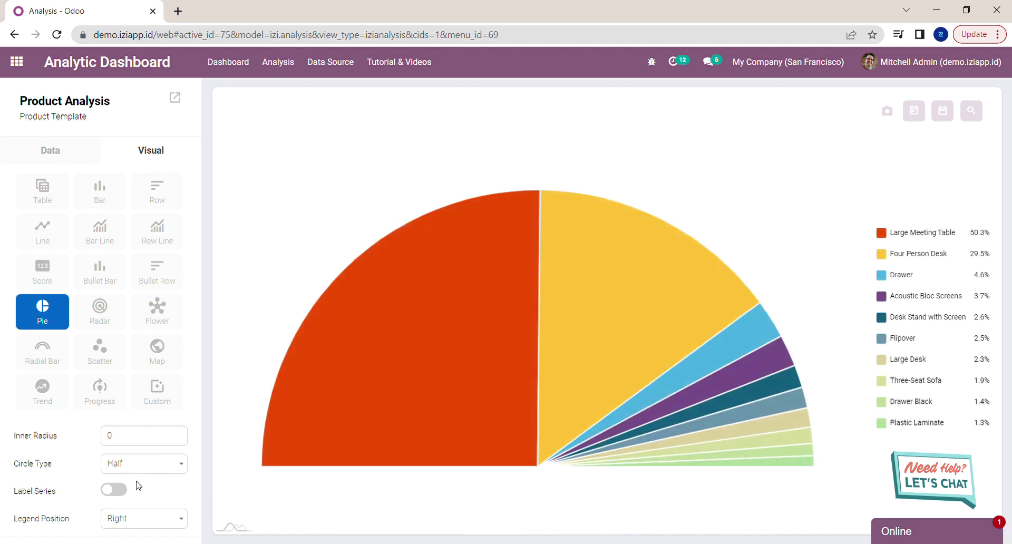
# - Try the series labels on the pie chart, leave them off, and set the legend position to Bottom
pyautogui.click(111, 494)
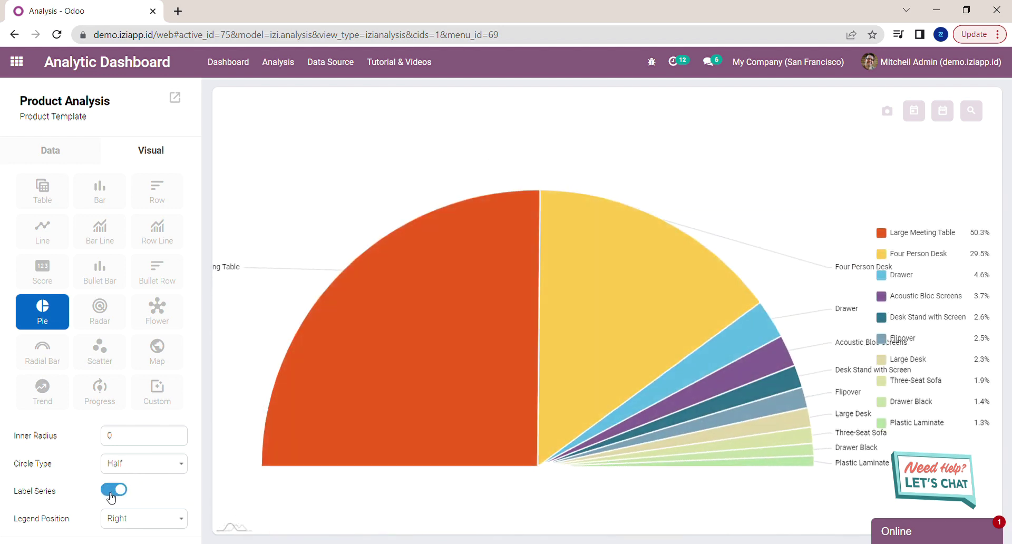
pyautogui.click(111, 495)
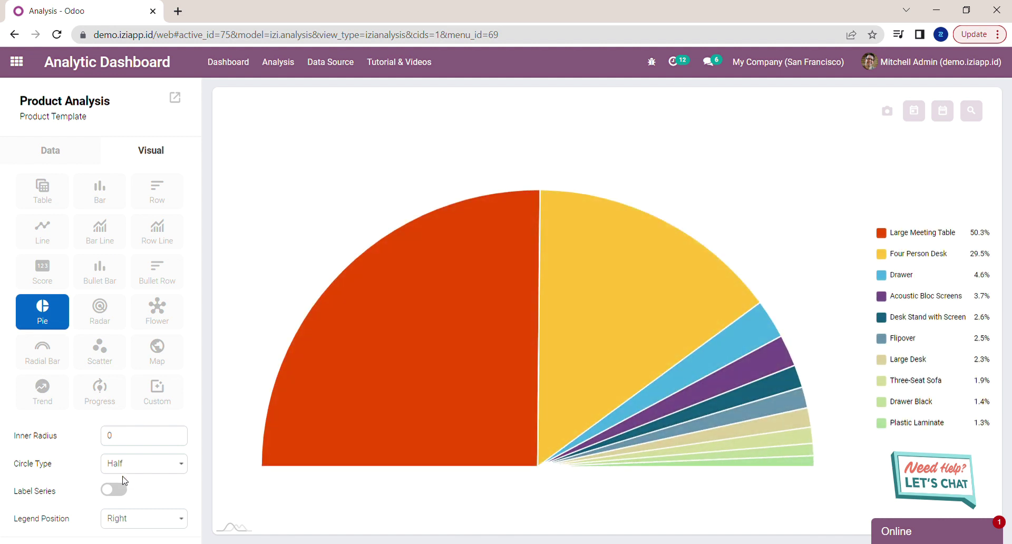
pyautogui.click(126, 521)
pyautogui.click(125, 479)
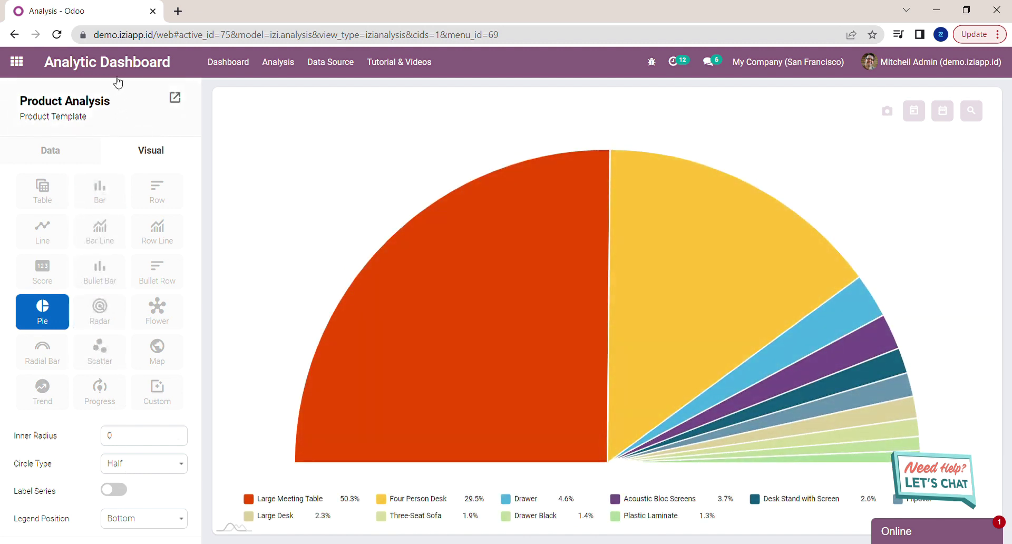
# - Go to the dashboard and examine the Product Analysis chart at its end
pyautogui.click(104, 60)
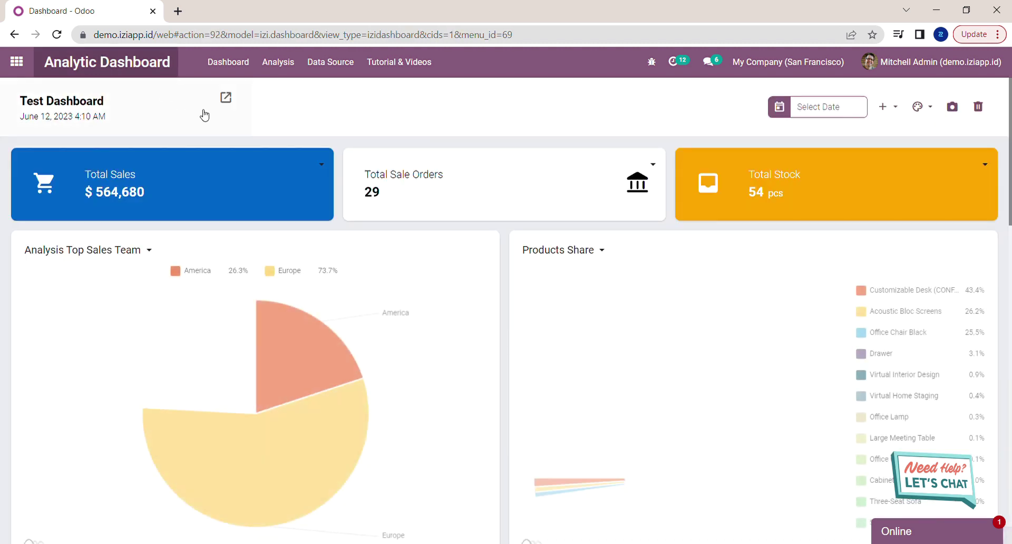
pyautogui.scroll(-12, 427, 221)
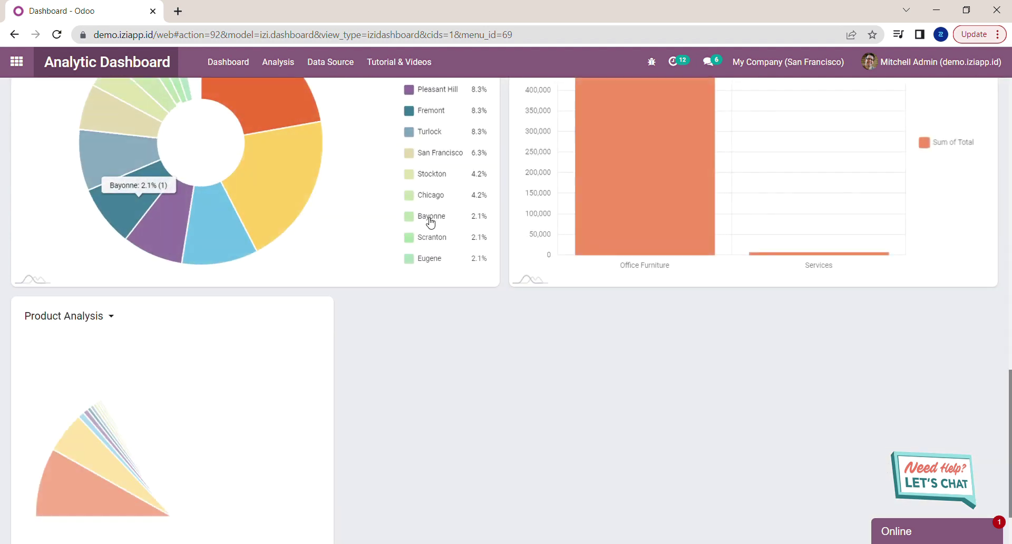
pyautogui.moveTo(257, 361)
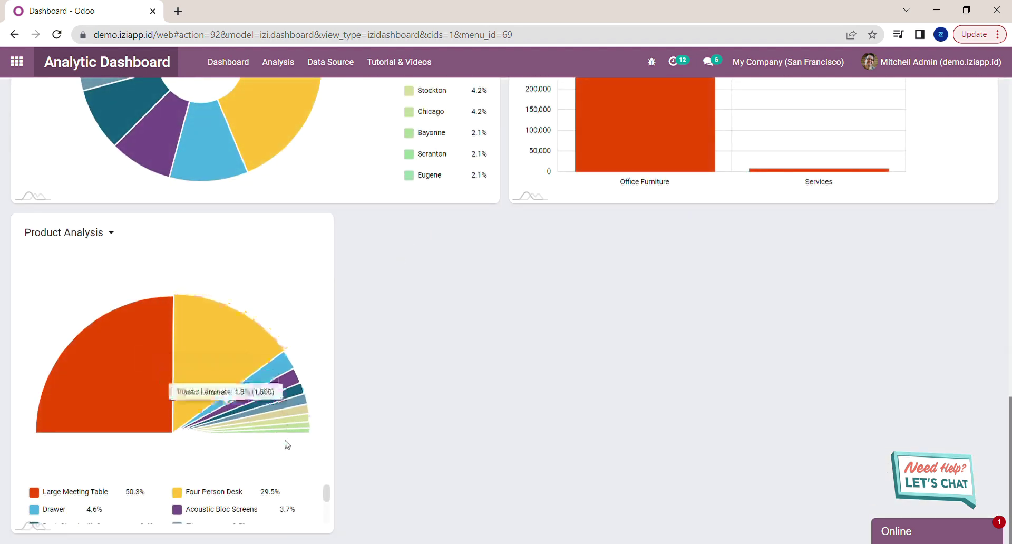